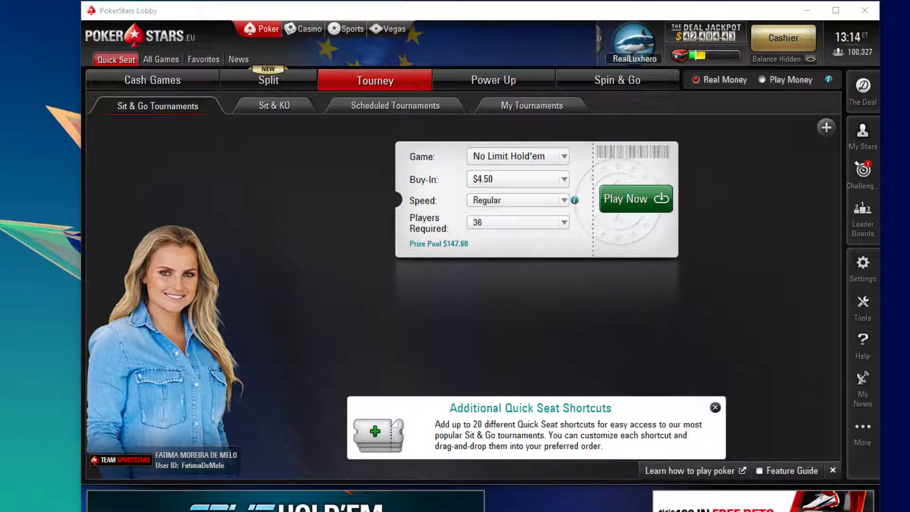
Open Instant Hand History under Tools > History & Stats and view its hand history saving options
left_click(816, 316)
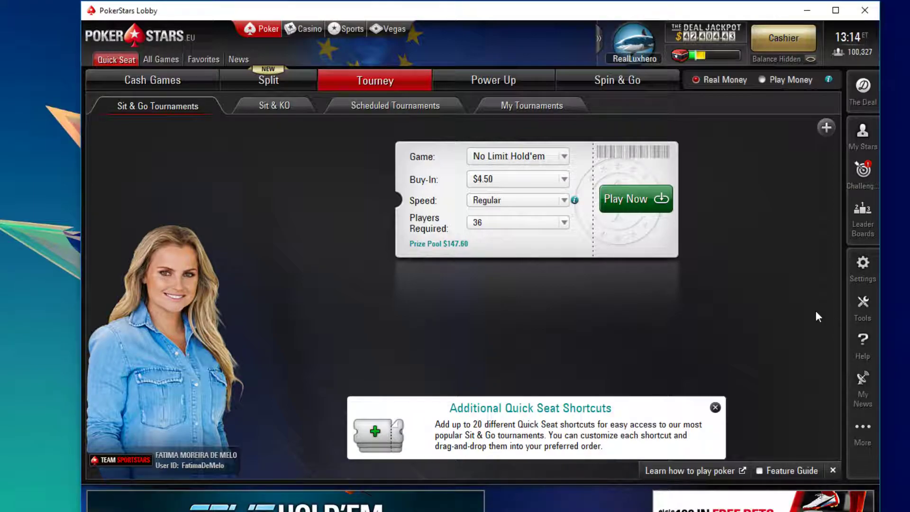
left_click(862, 303)
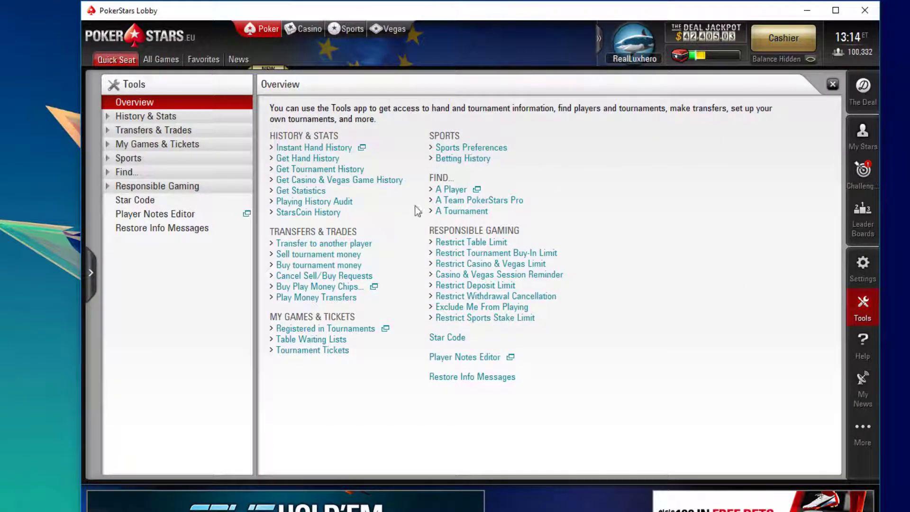
left_click(192, 114)
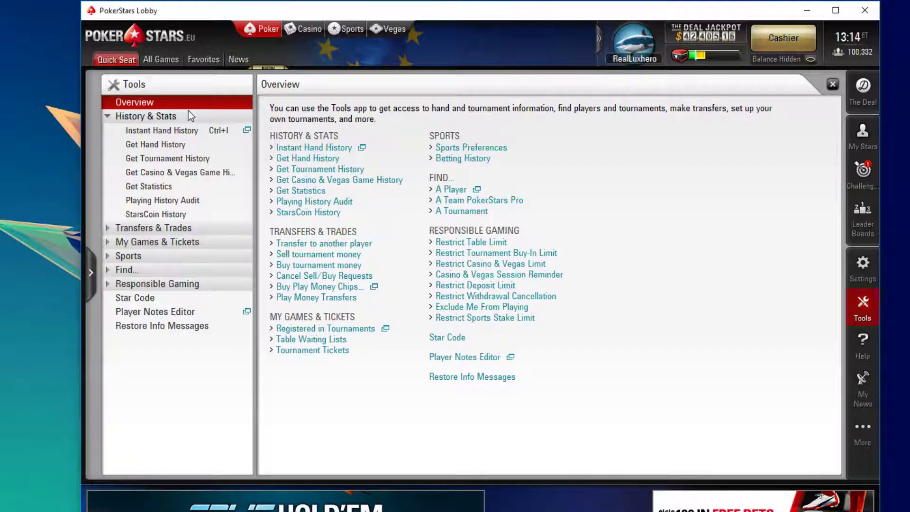
left_click(174, 131)
left_click_drag(362, 74, 390, 87)
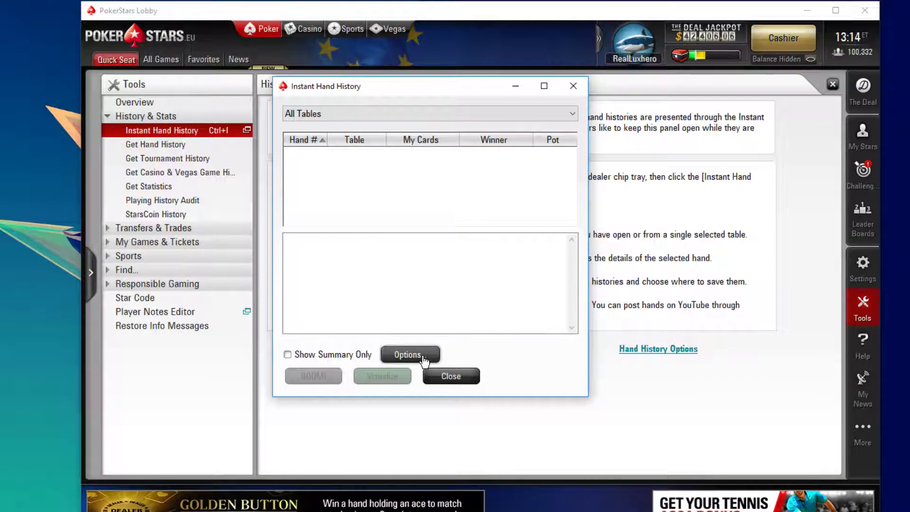
left_click(410, 354)
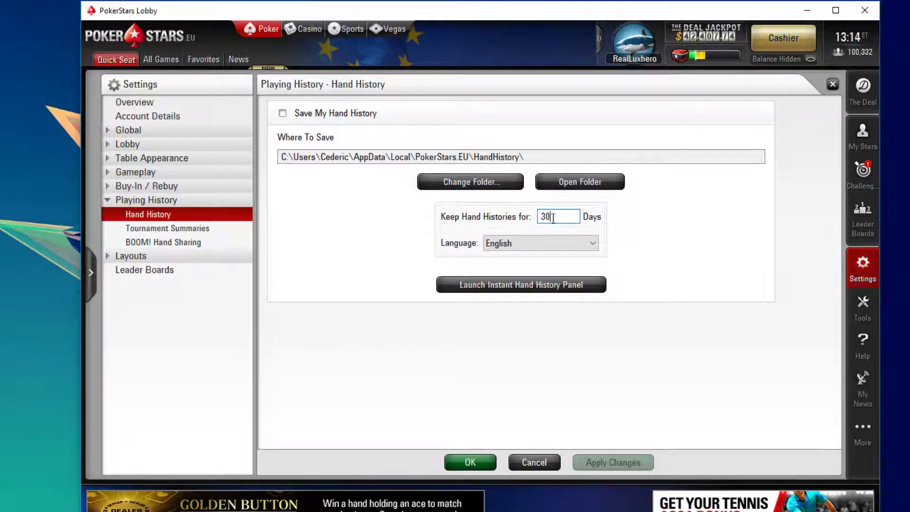
Close the Instant Hand History window and bring up the Get Hand History email form
left_click(862, 306)
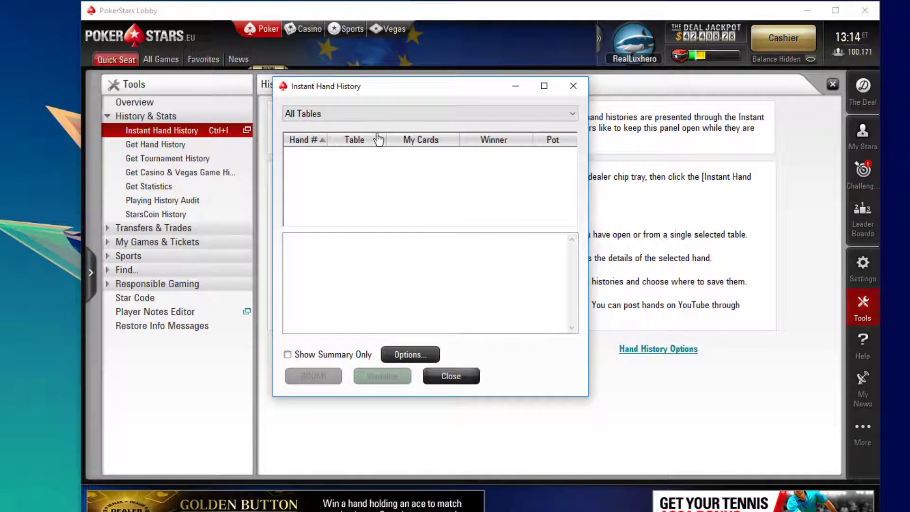
left_click(574, 86)
left_click(181, 144)
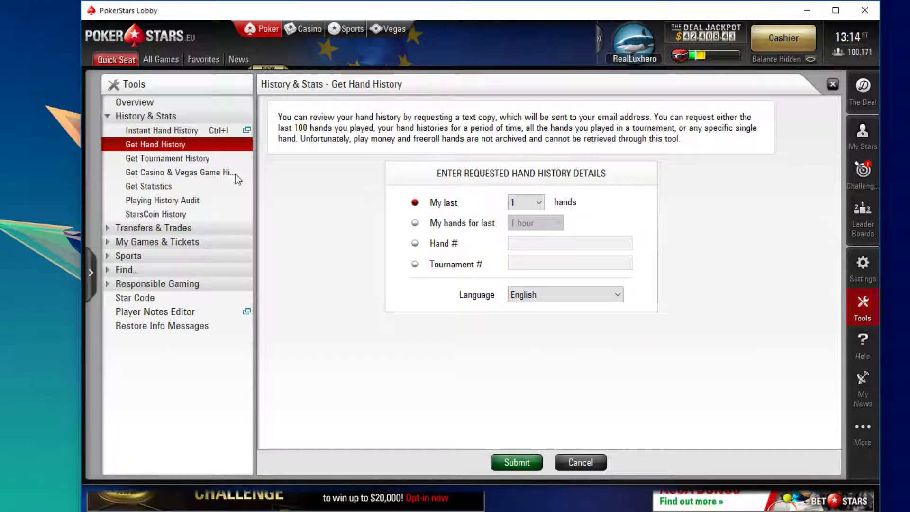
Check the 'My last' hand count choices, keep 1, and close Tools back to the lobby
left_click(537, 203)
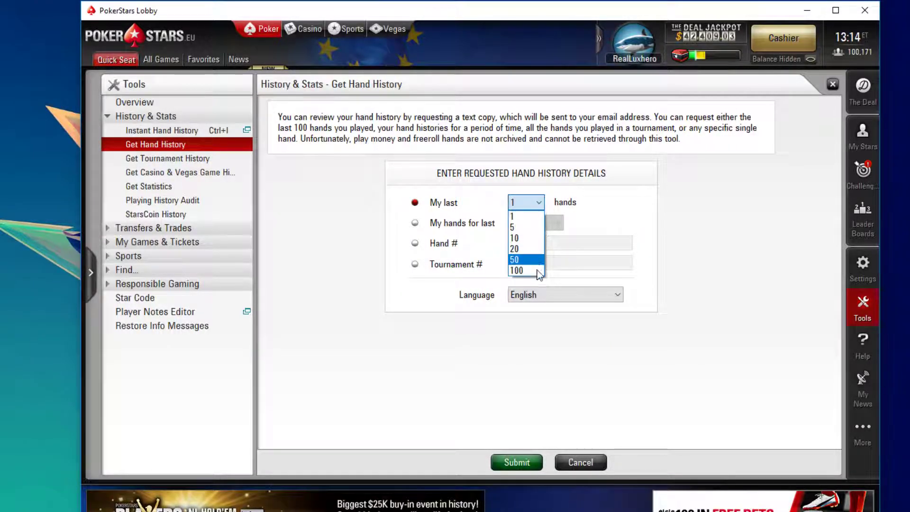
key("Home")
key("Return")
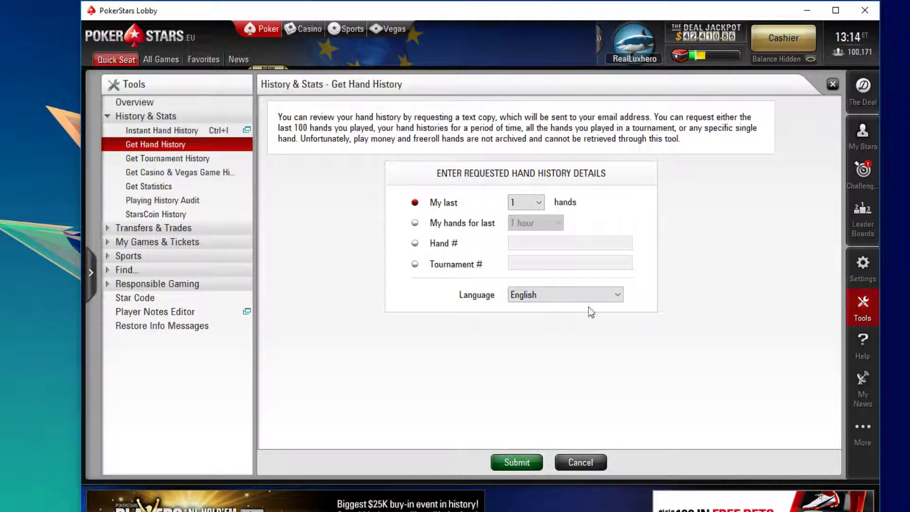
left_click(833, 84)
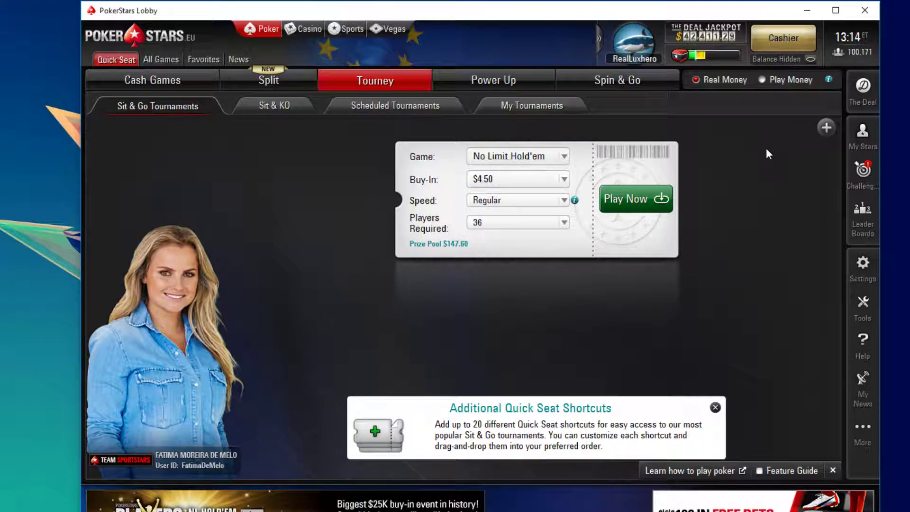